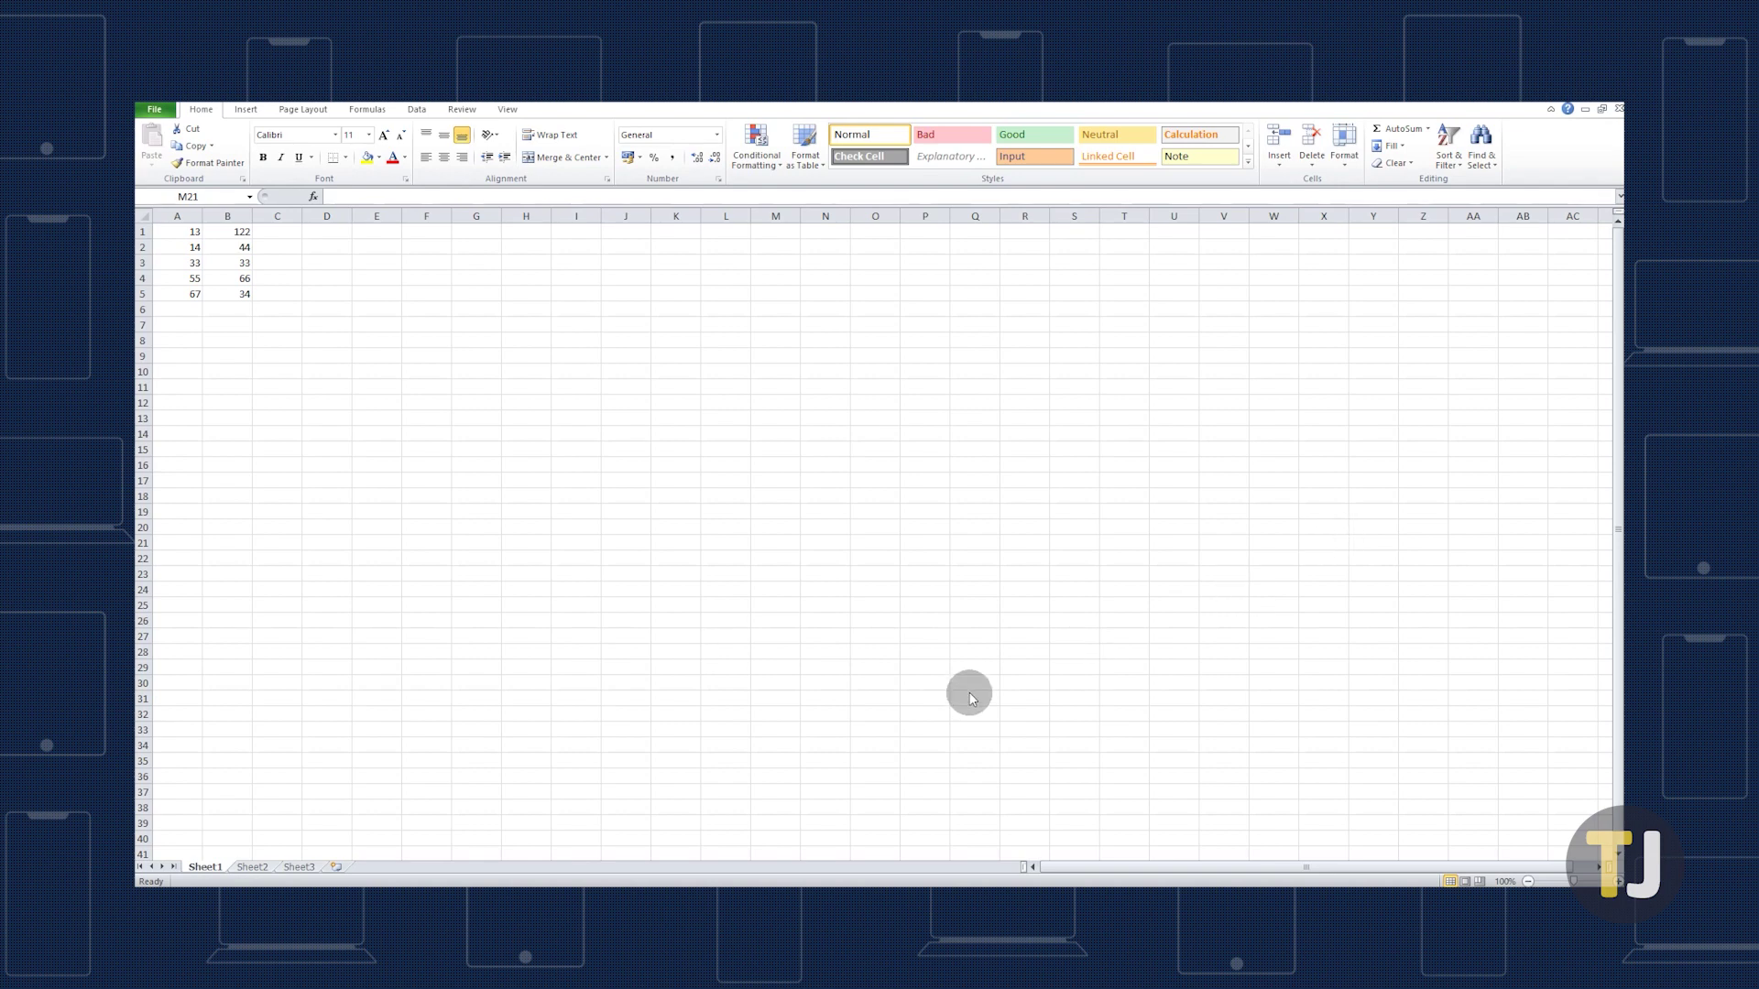
# Insert the EXACT text function into cell C1 from the Formulas function library.
pyautogui.click(277, 232)
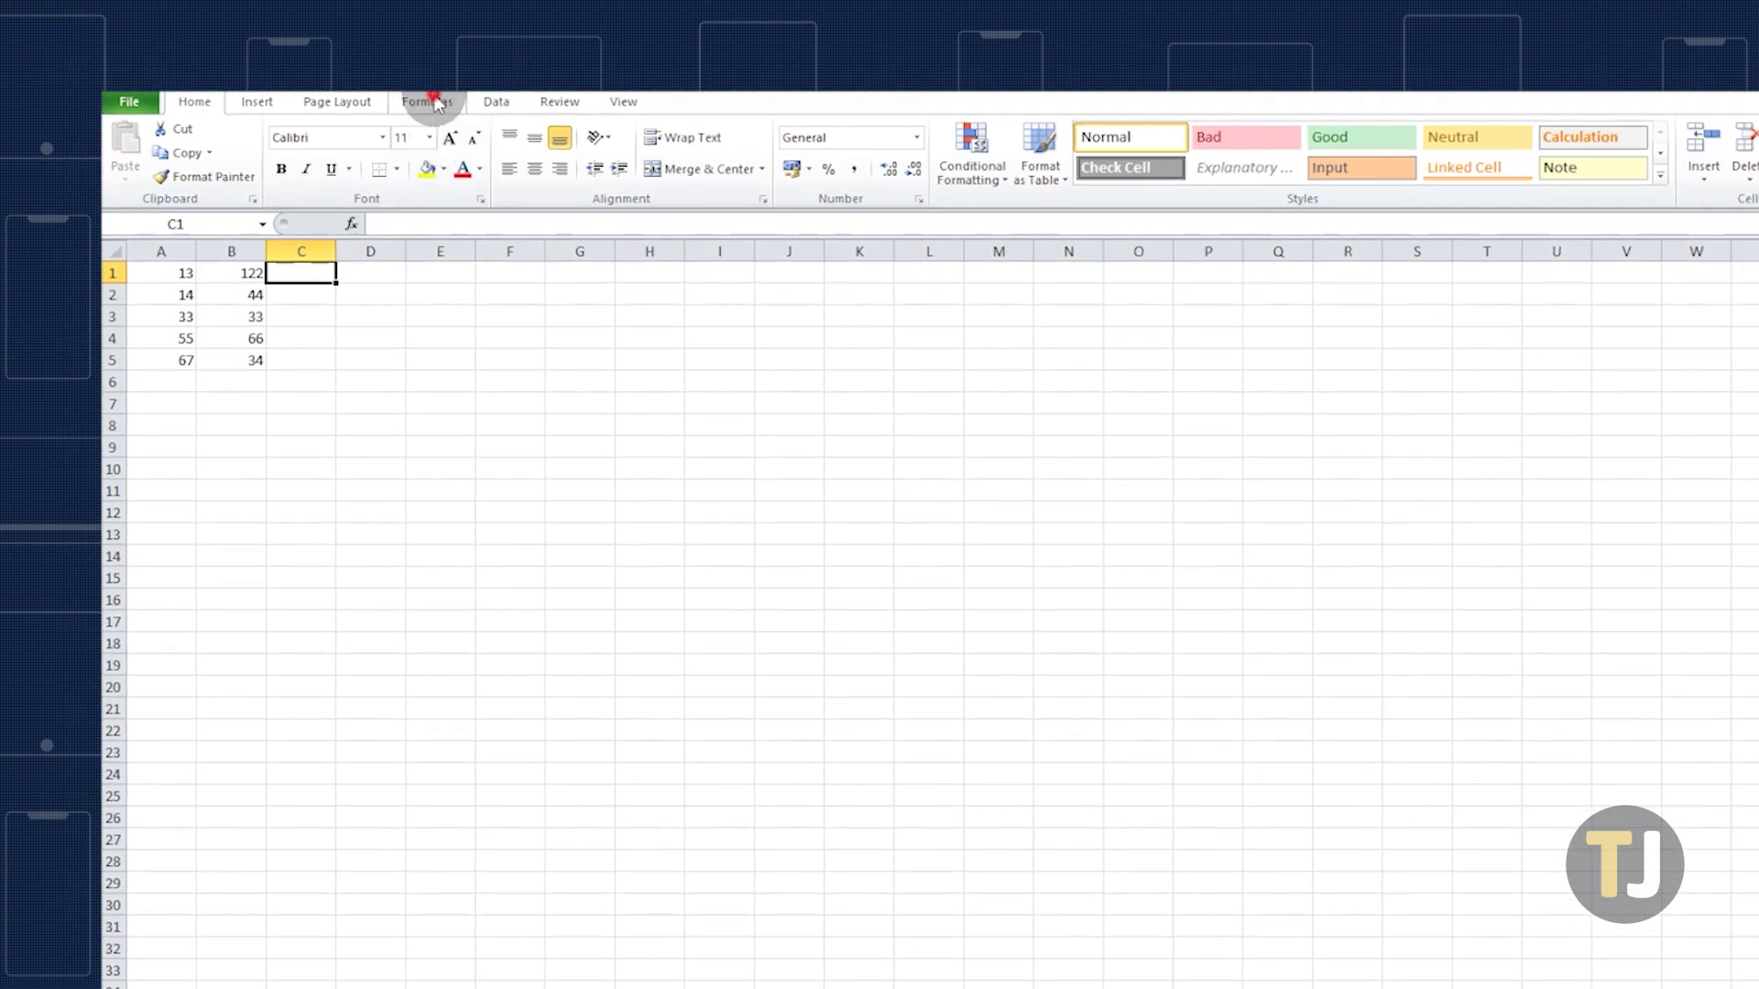
pyautogui.click(433, 101)
pyautogui.click(400, 176)
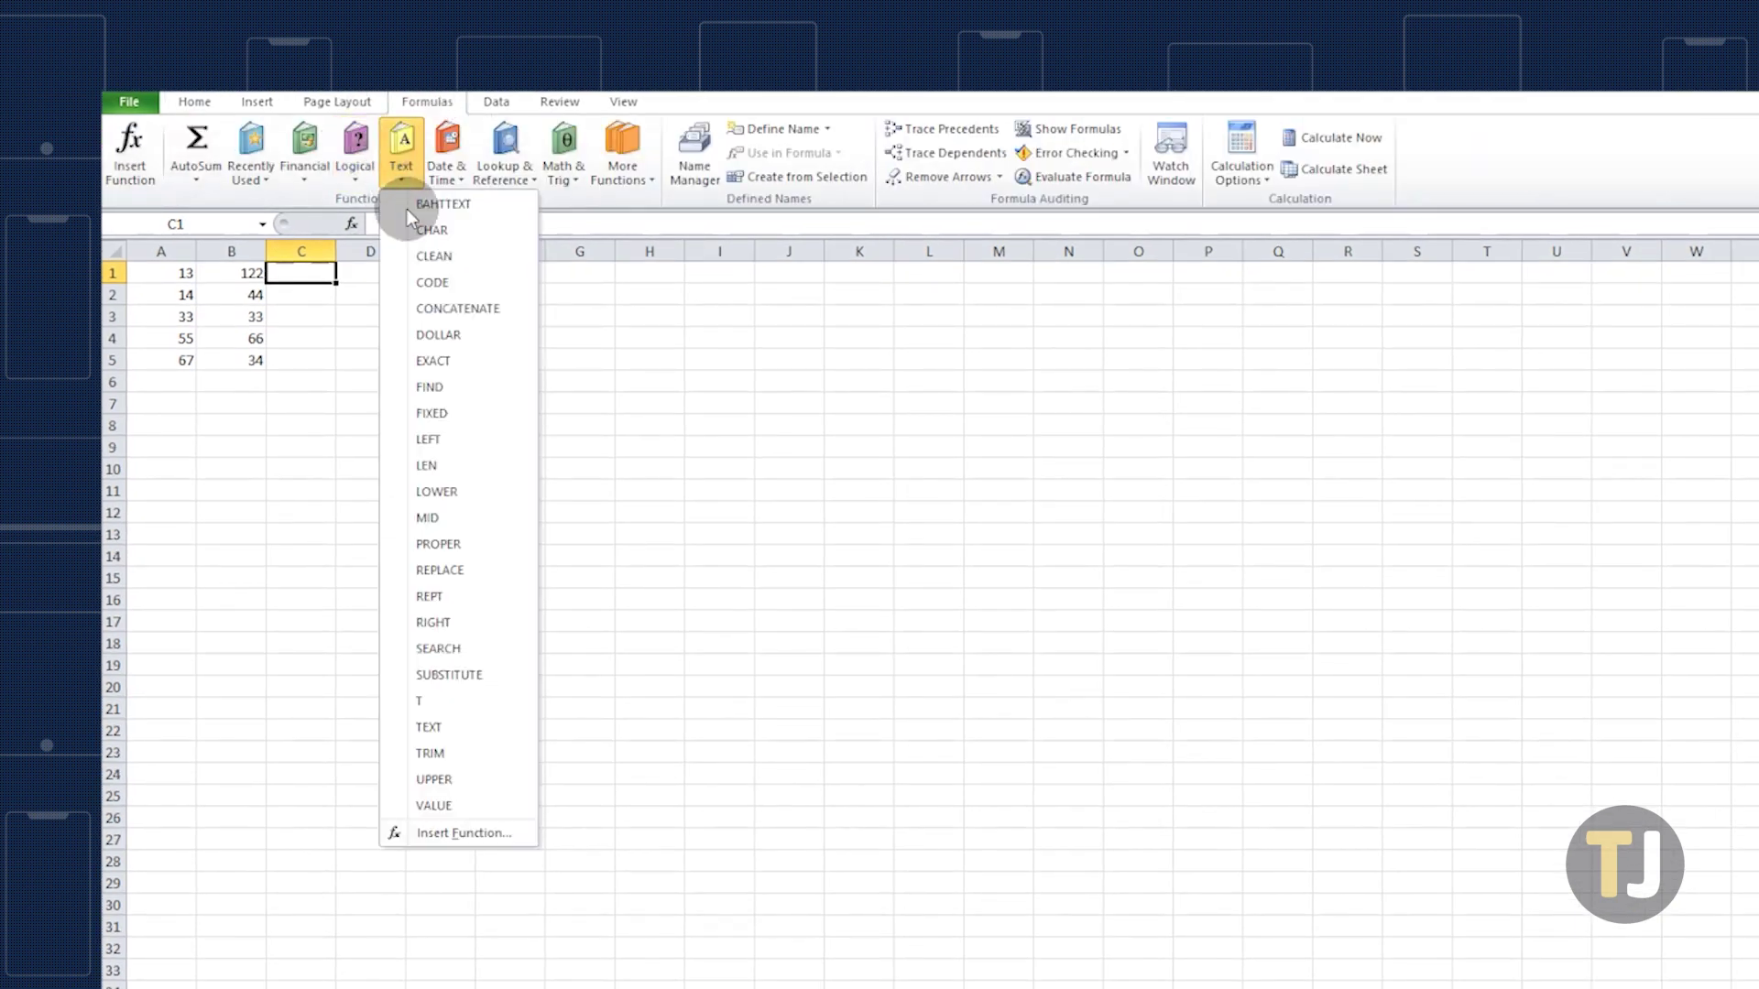
pyautogui.click(433, 360)
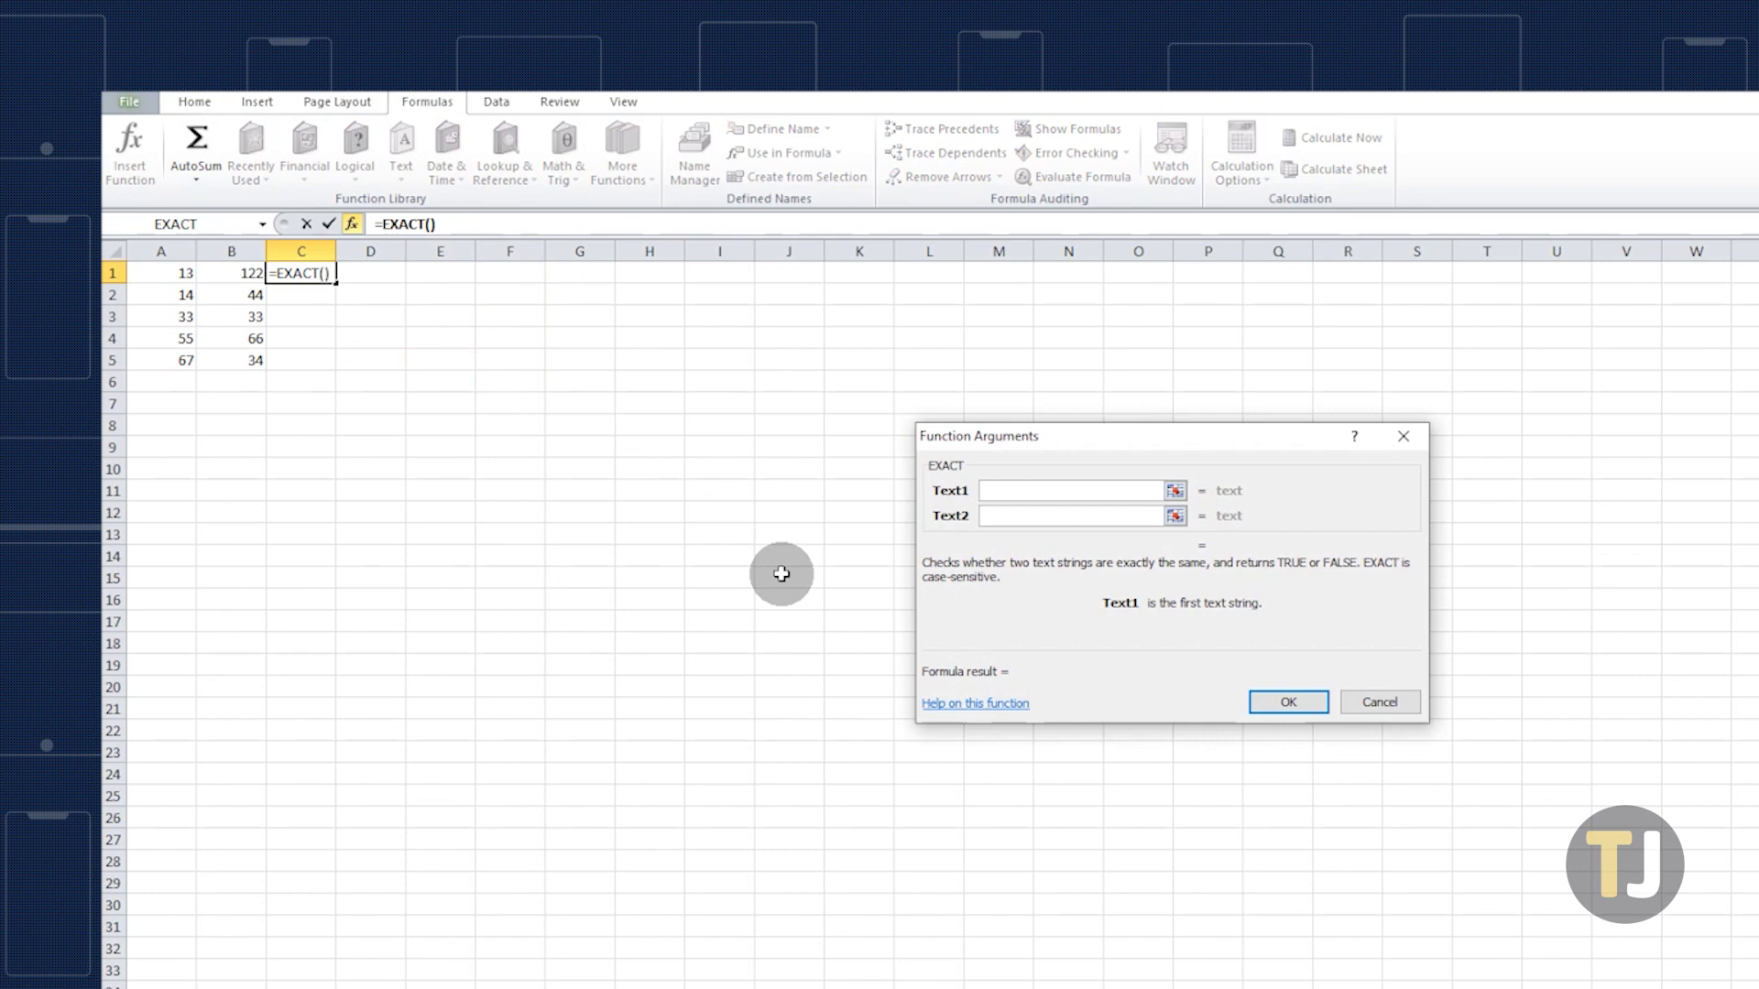
pyautogui.write('A1')
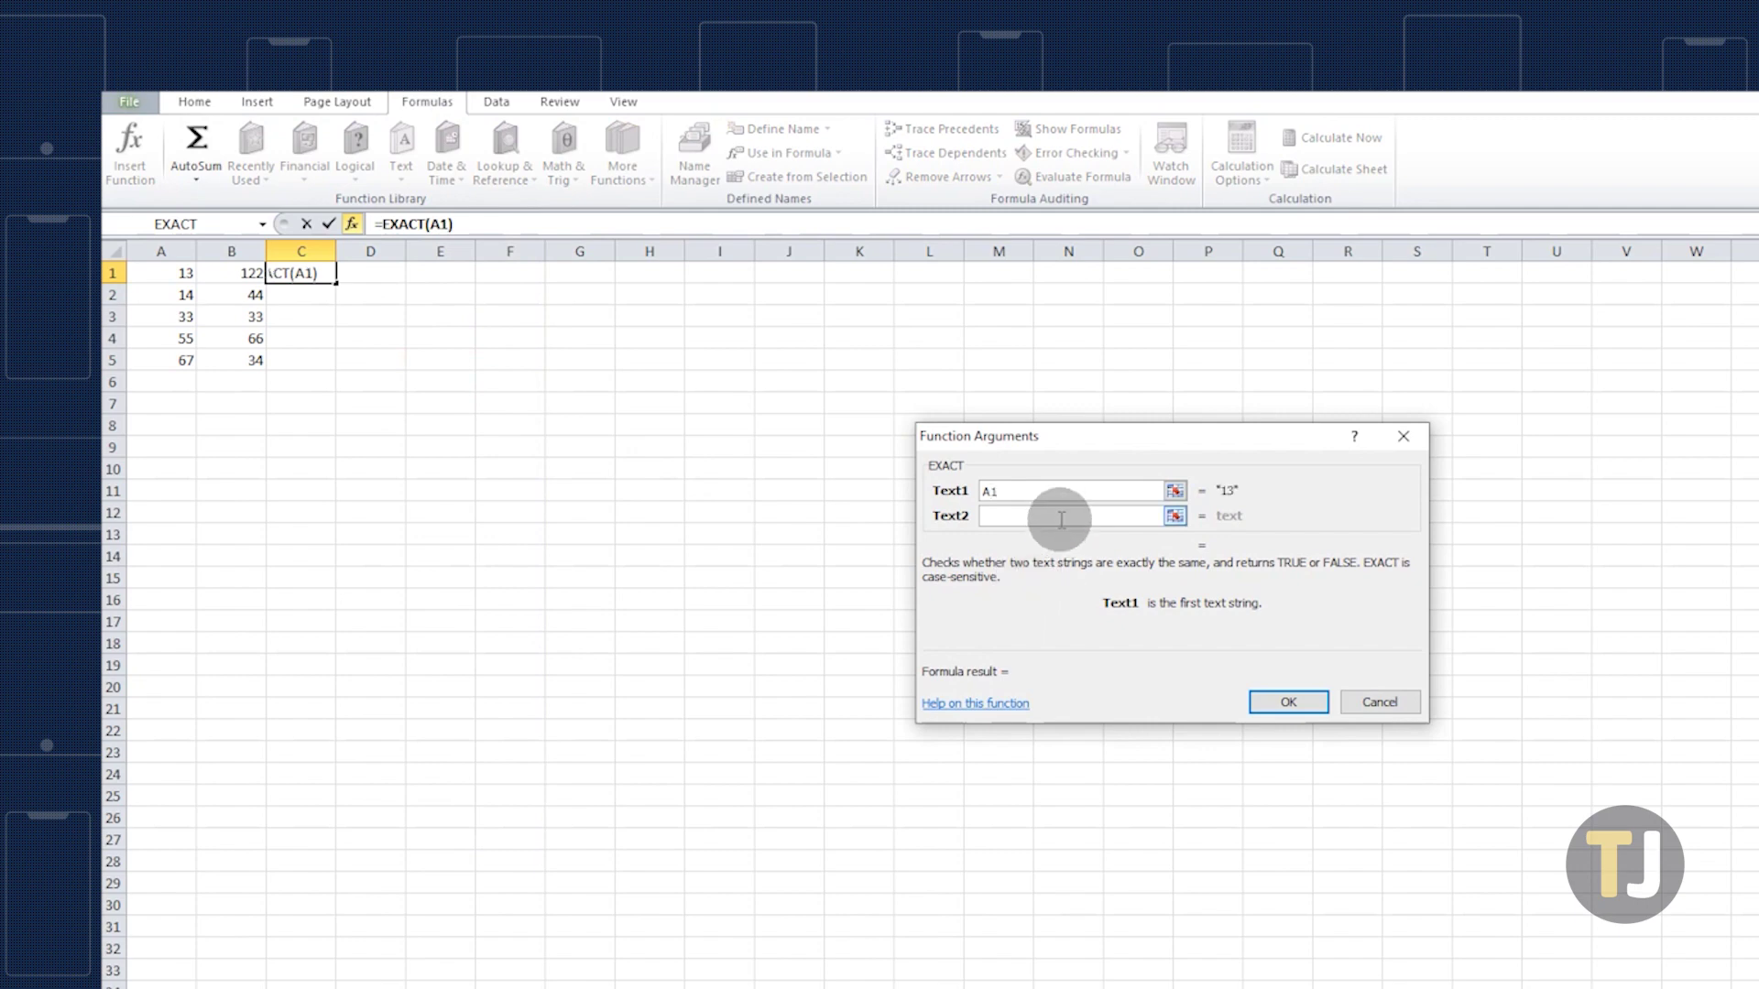
# Set the EXACT arguments to A1 and B1 so C1 holds =EXACT(A1,B1).
pyautogui.click(1062, 519)
pyautogui.write('B1')
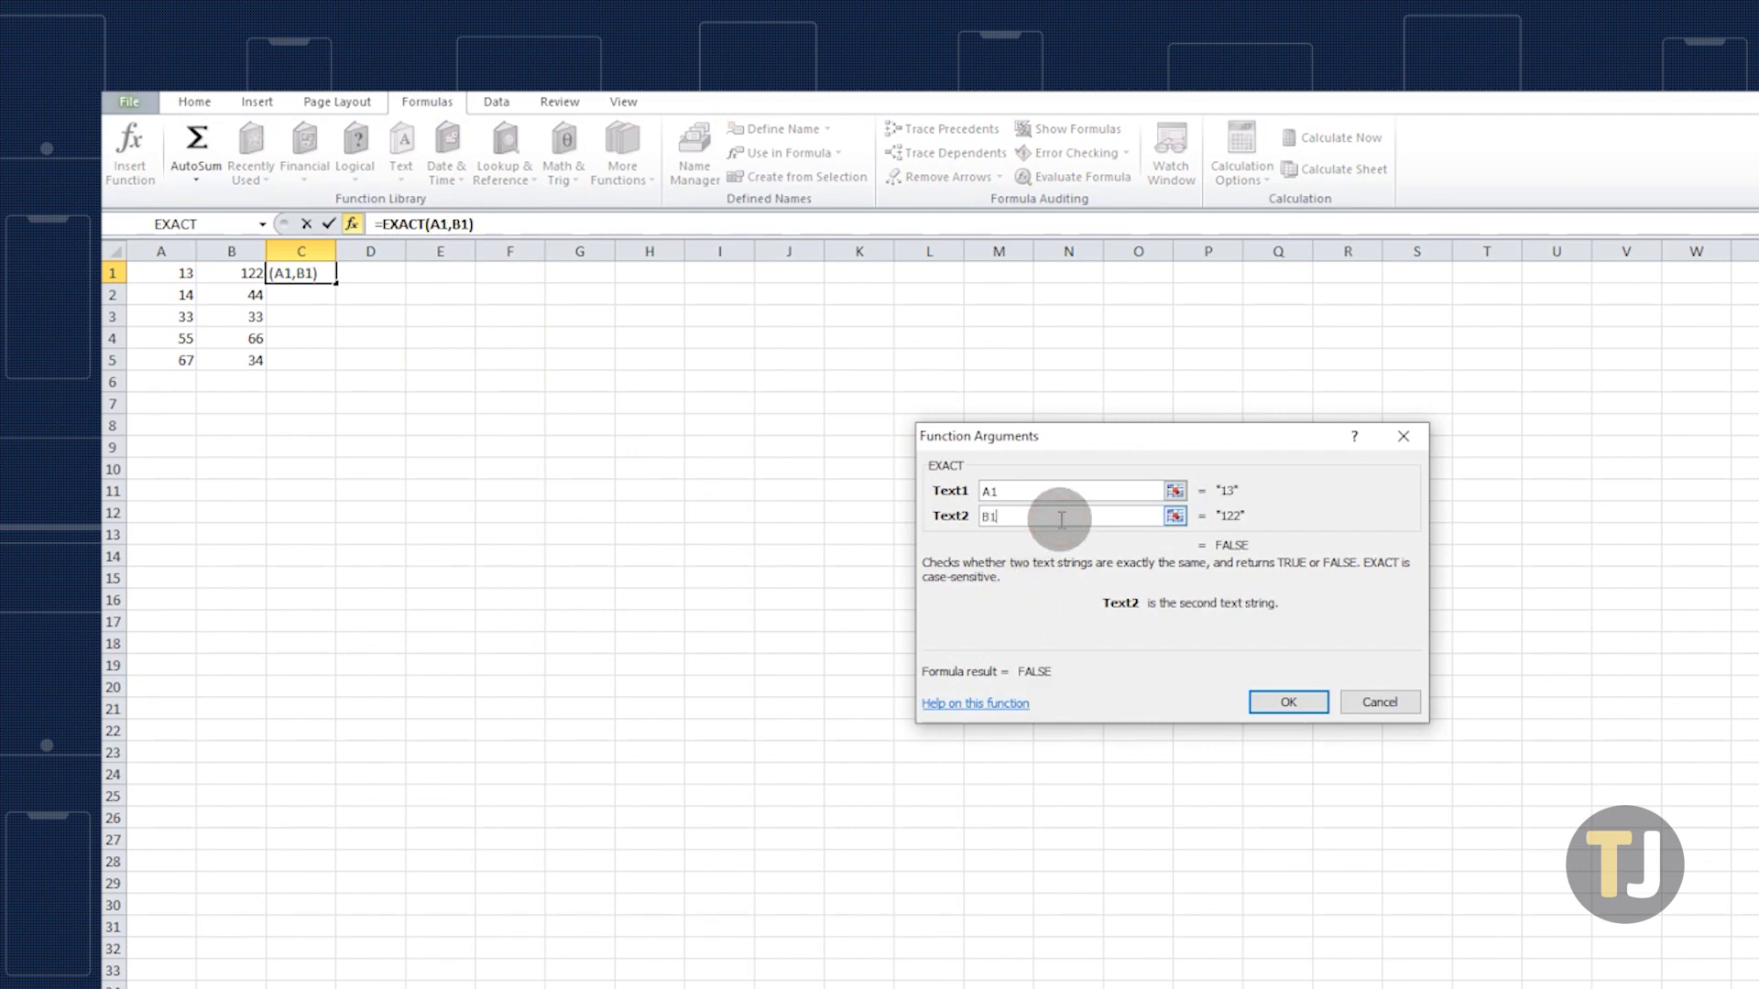
pyautogui.click(1272, 701)
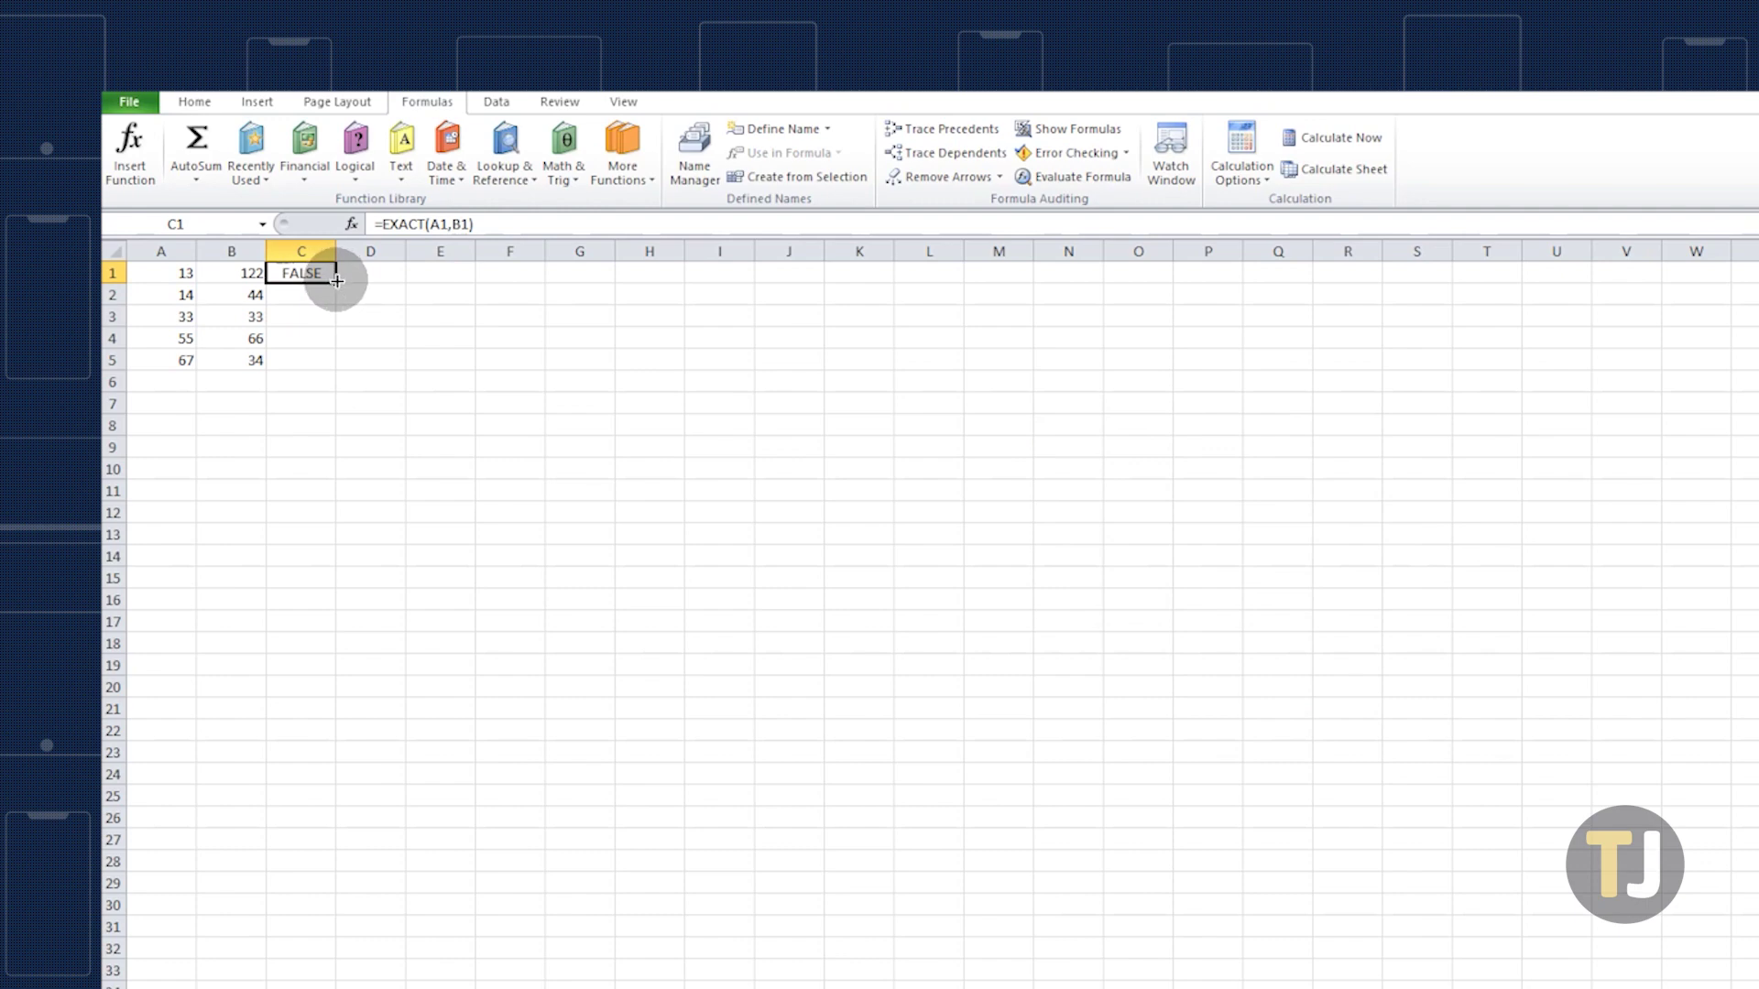
# Fill the C1 formula down to C5, then deselect the filled cells.
pyautogui.moveTo(337, 278); pyautogui.dragTo(335, 364)
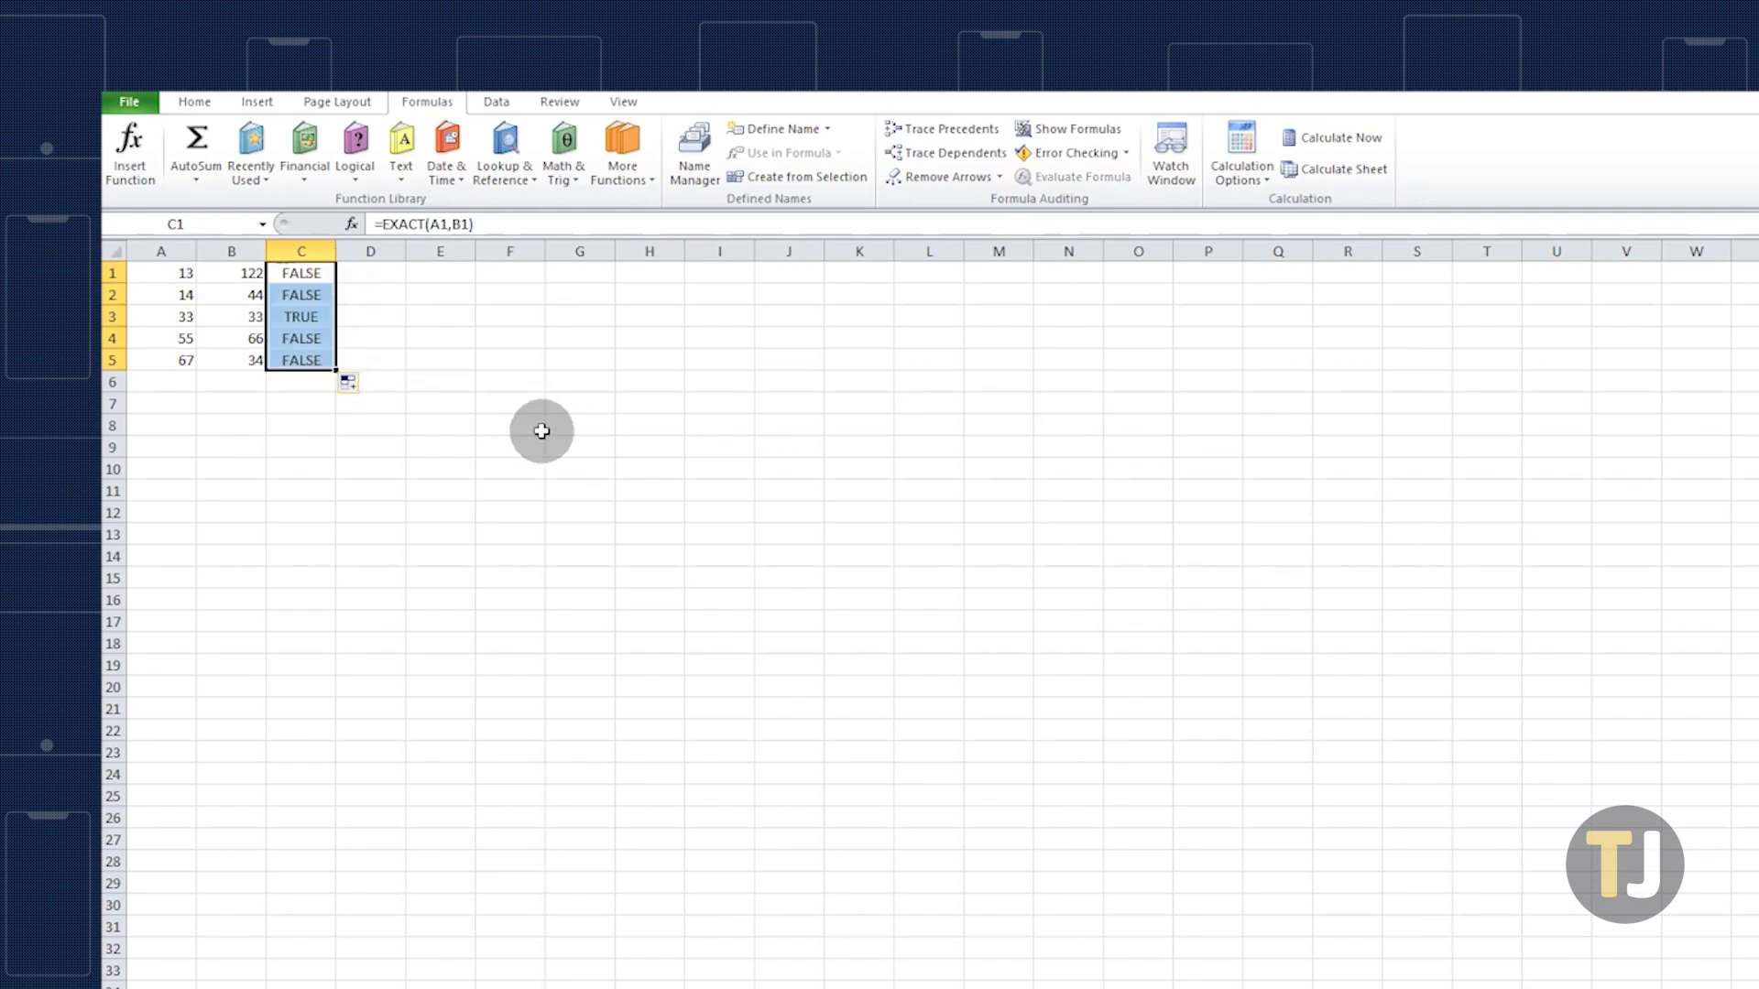
pyautogui.click(509, 423)
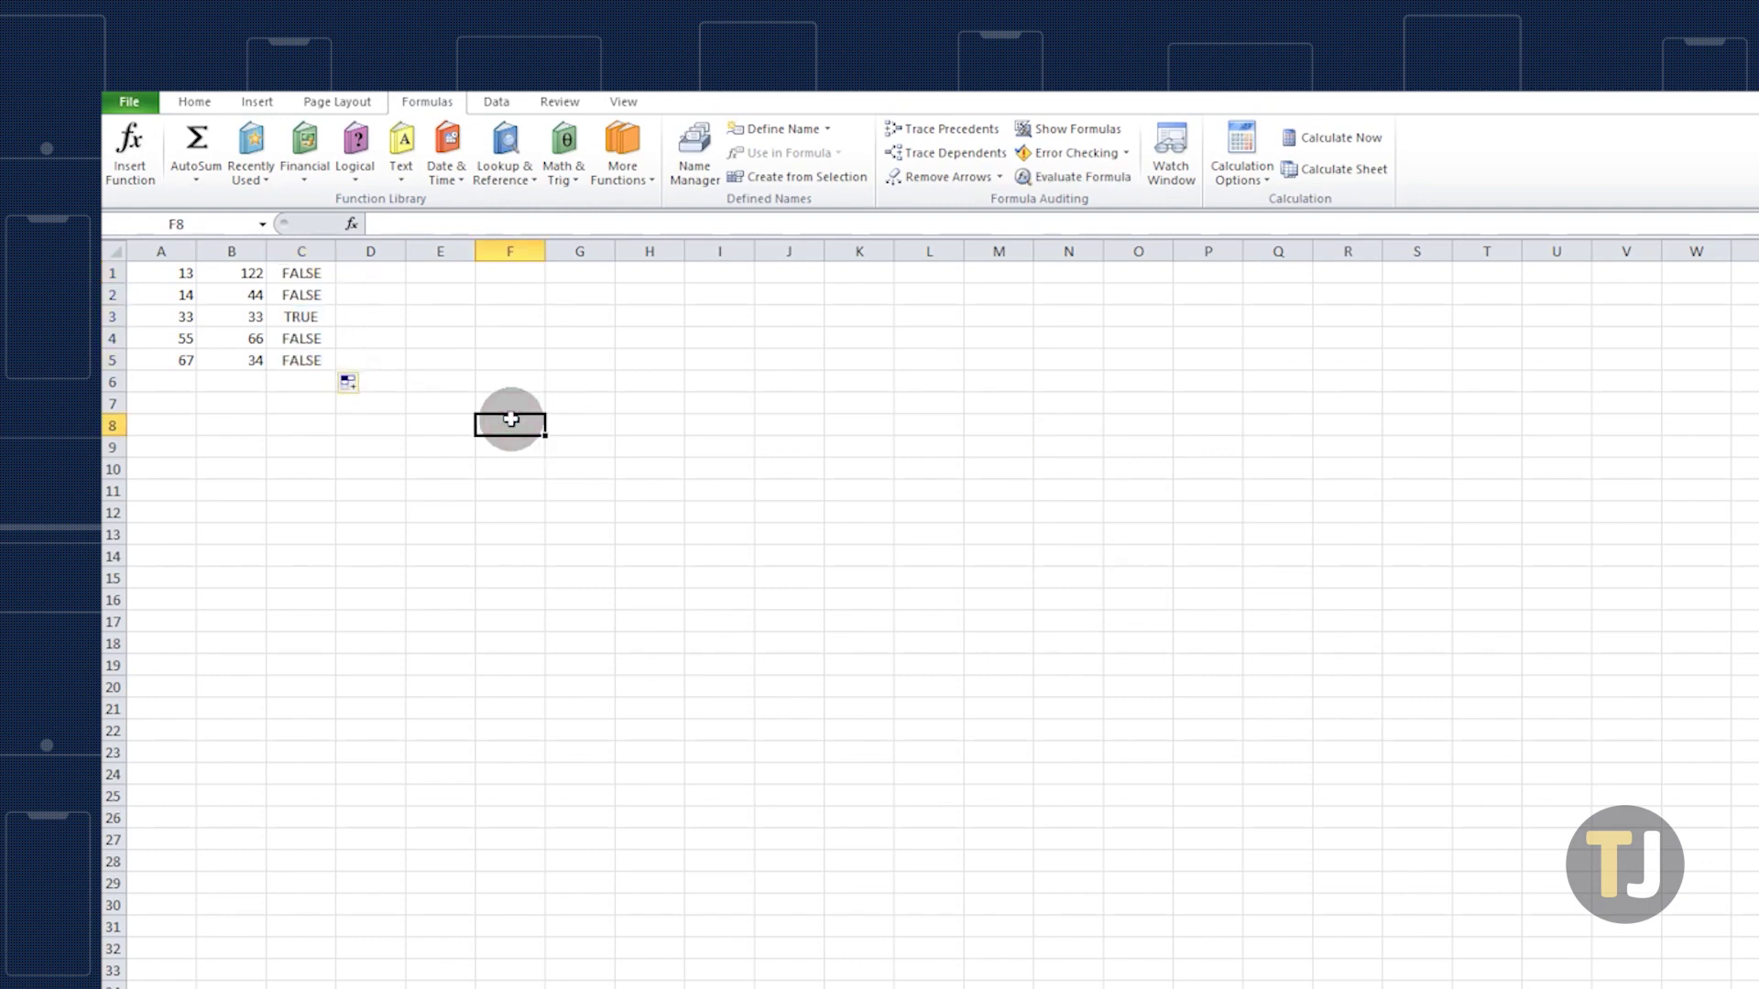